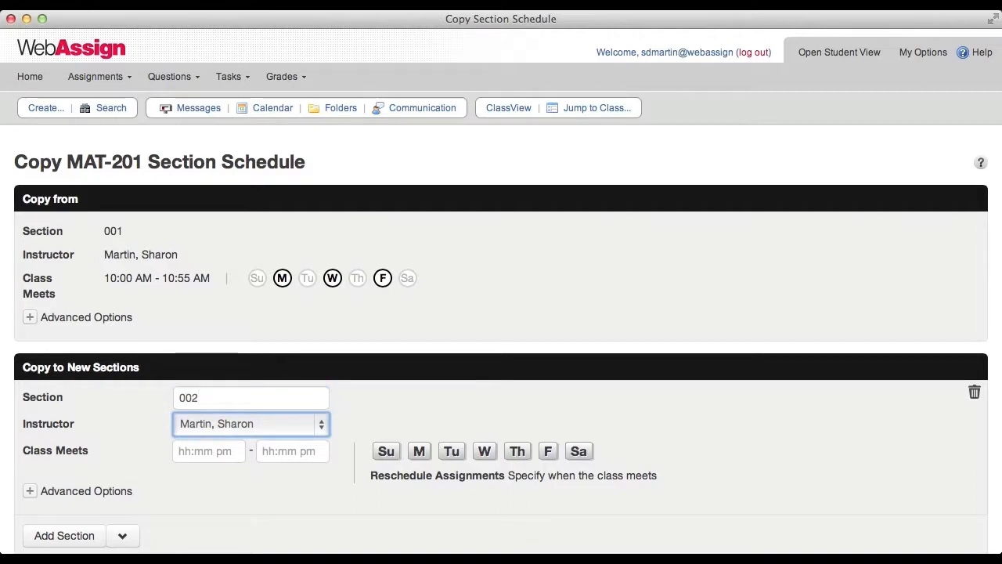
Step: Assign new section 002 to a different instructor and set its class meetings to 2:00 PM - 2:55 PM on Tuesday and Thursday
{"action": "key", "text": "Down"}
{"action": "key", "text": "Down"}
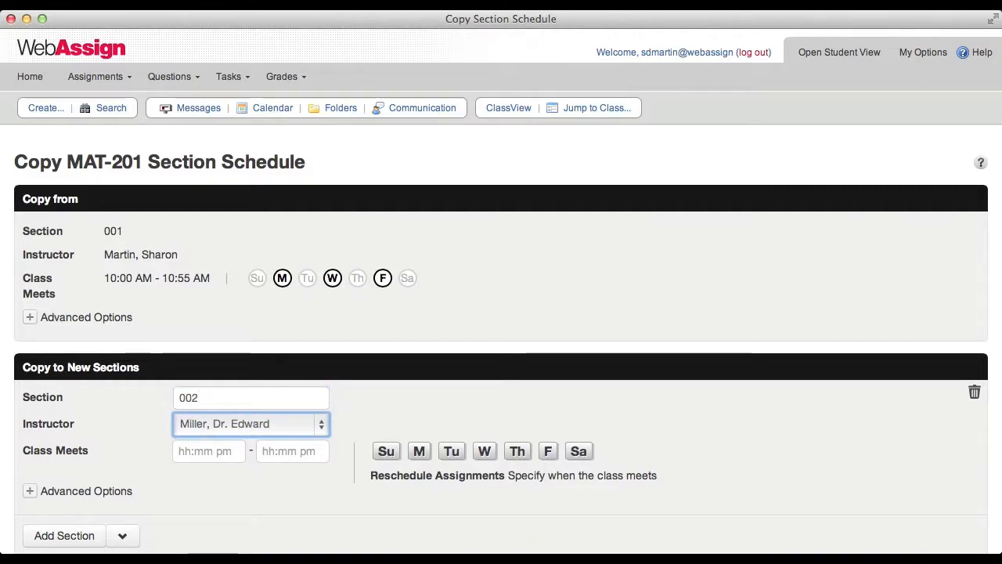
{"action": "key", "text": "Tab"}
{"action": "type", "text": "2:"}
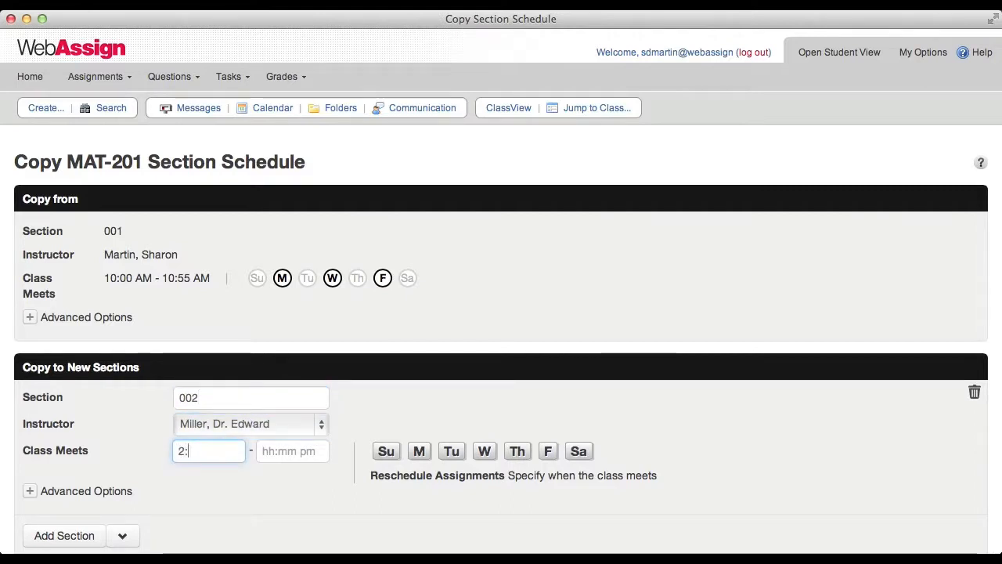
{"action": "type", "text": "00 PM"}
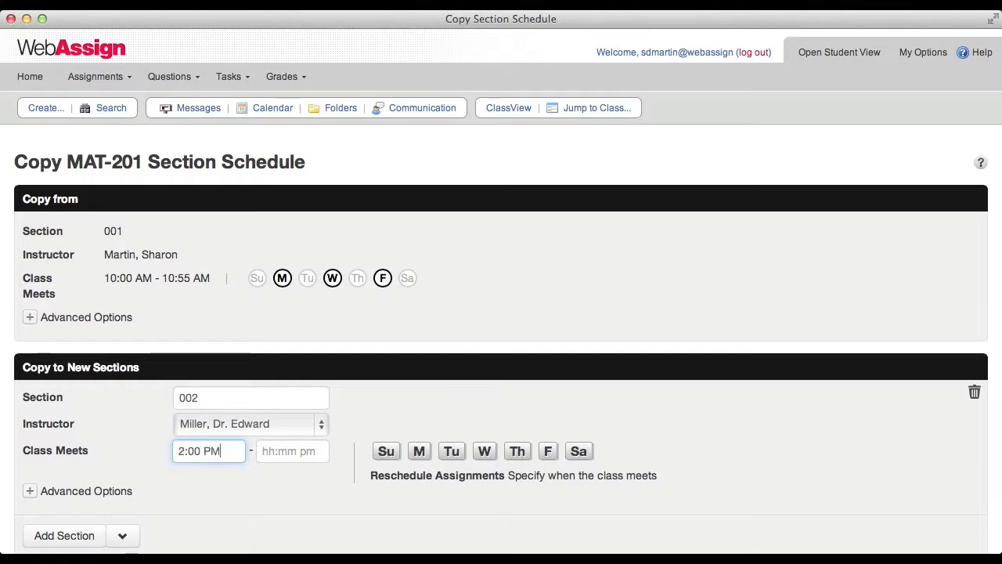
{"action": "key", "text": "Tab"}
{"action": "type", "text": "2"}
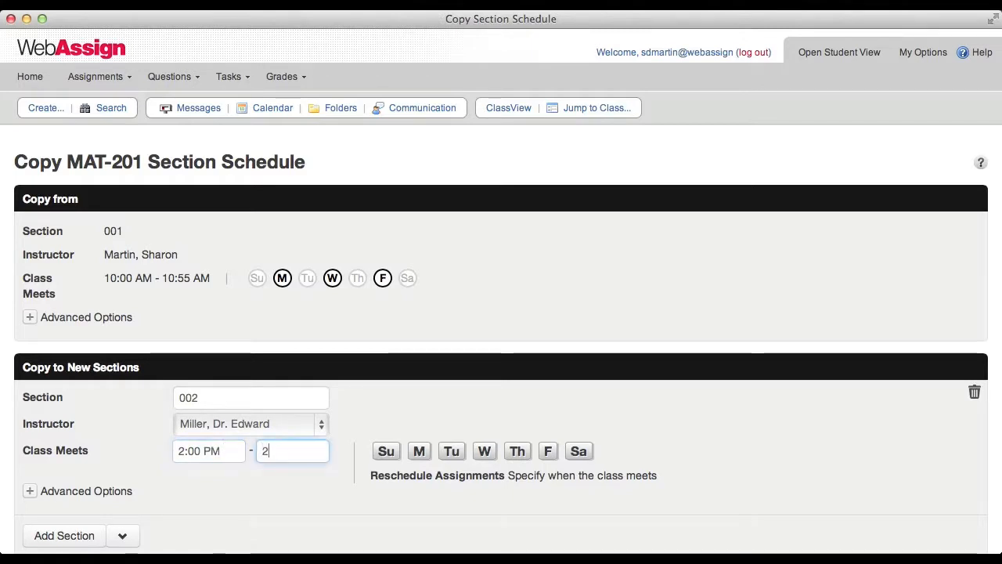
{"action": "type", "text": ":55 PM"}
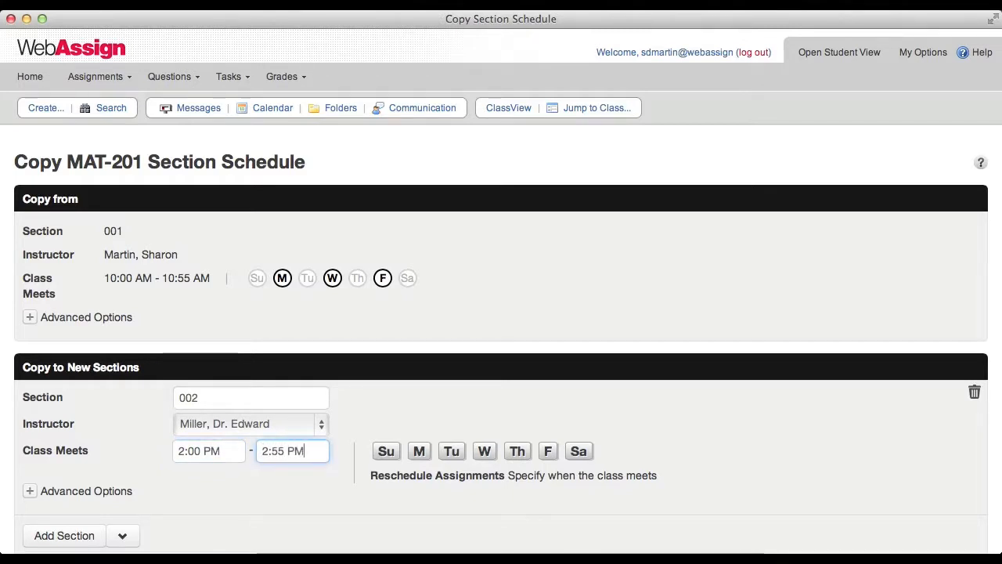
{"action": "left_click", "coordinate": [451, 449]}
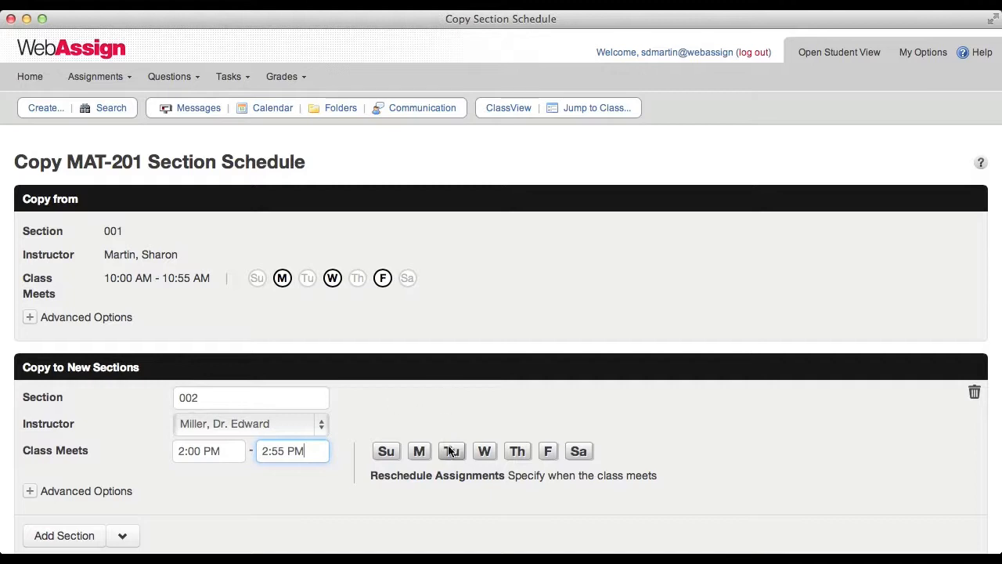
{"action": "left_click", "coordinate": [516, 450]}
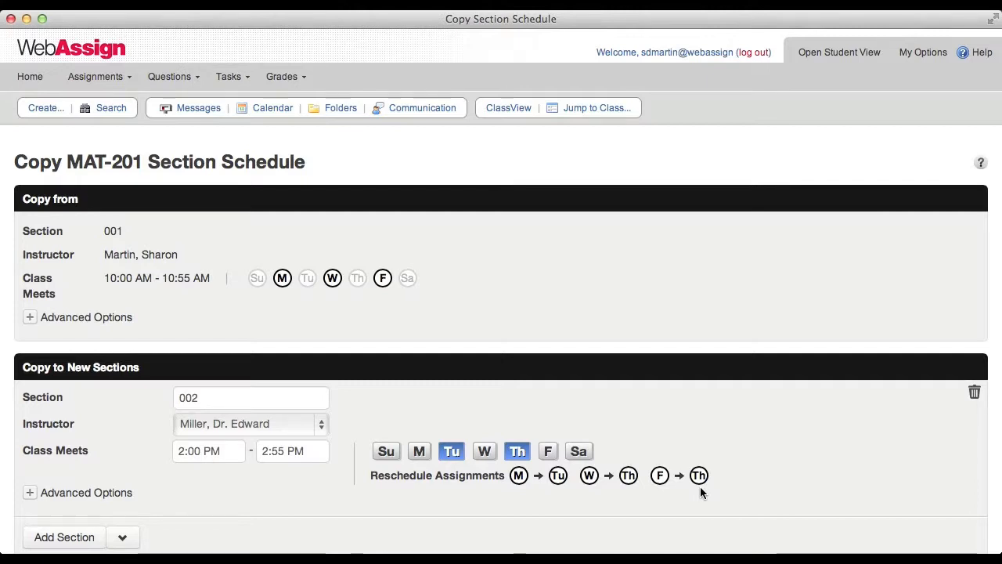
{"action": "scroll", "coordinate": [700, 486], "scroll_direction": "down", "scroll_amount": 1}
{"action": "scroll", "coordinate": [700, 492], "scroll_direction": "down", "scroll_amount": 5}
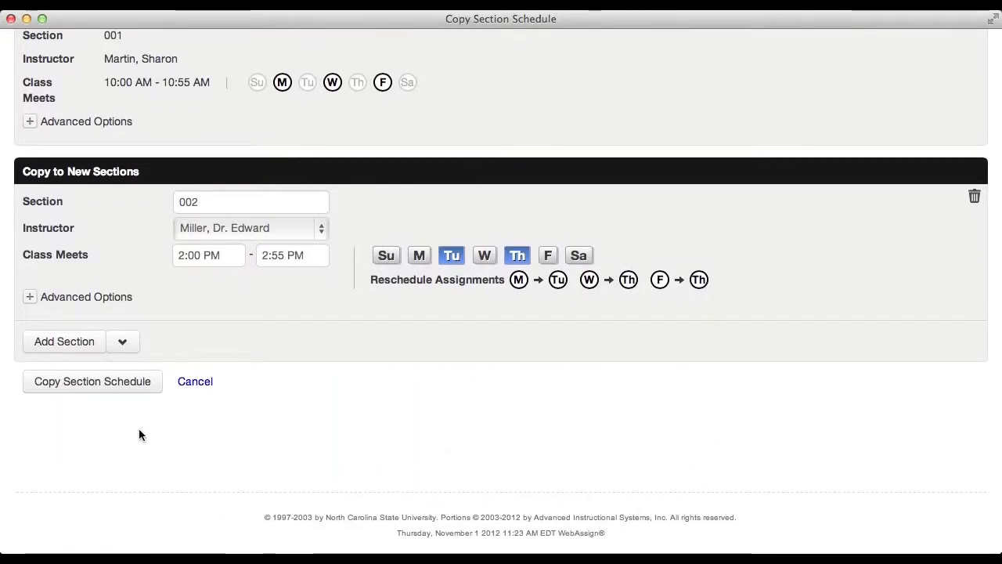
{"action": "left_click", "coordinate": [67, 344]}
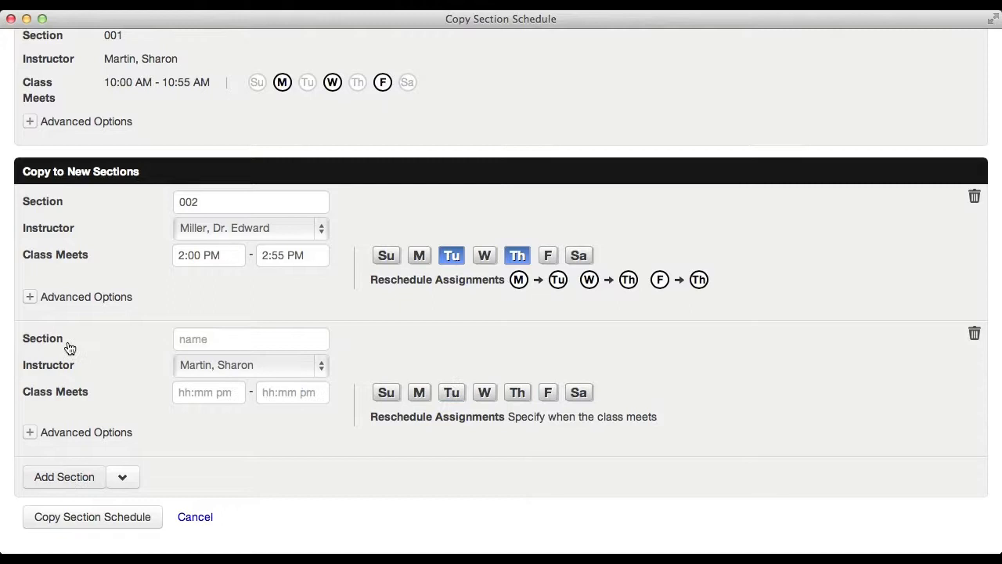
{"action": "left_click", "coordinate": [973, 335]}
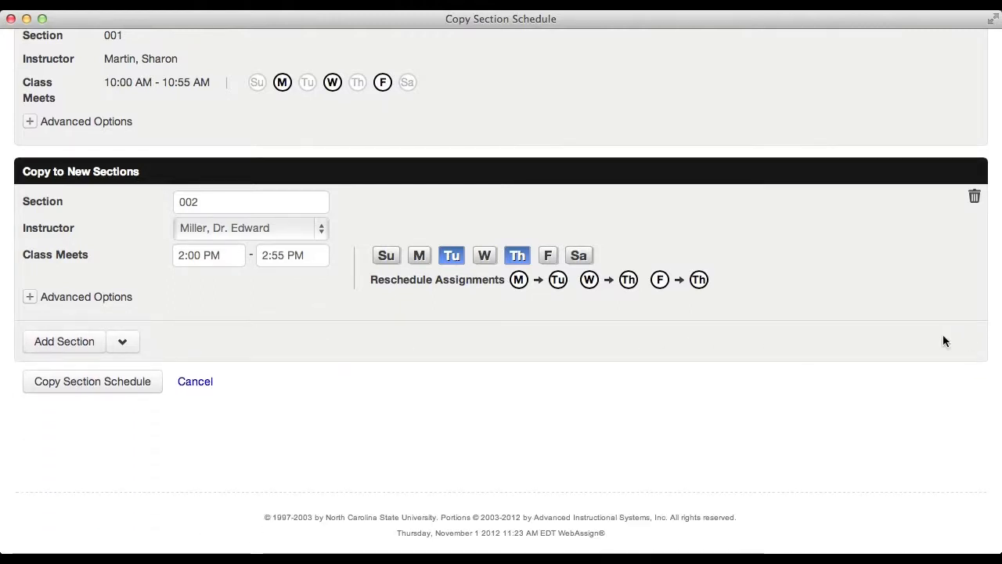
Step: Copy the section 001 schedule to the new section and display the schedule of section 002
{"action": "left_click", "coordinate": [97, 386]}
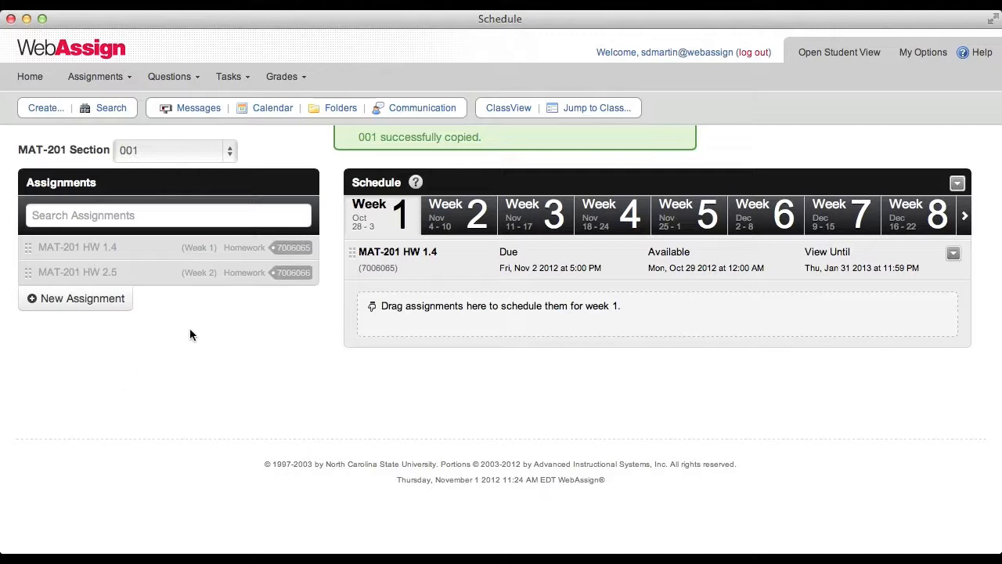
{"action": "left_click", "coordinate": [229, 155]}
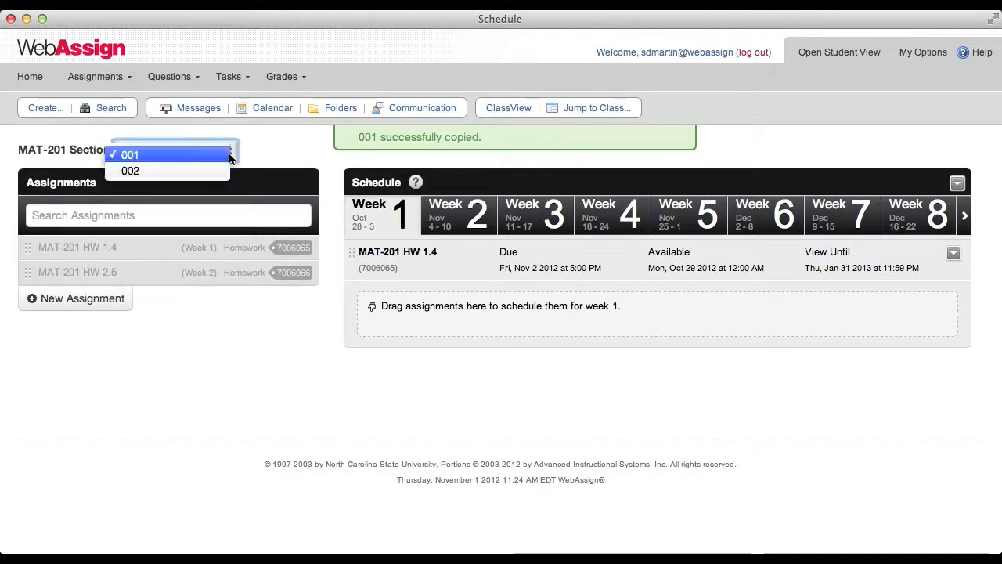
{"action": "left_click", "coordinate": [224, 172]}
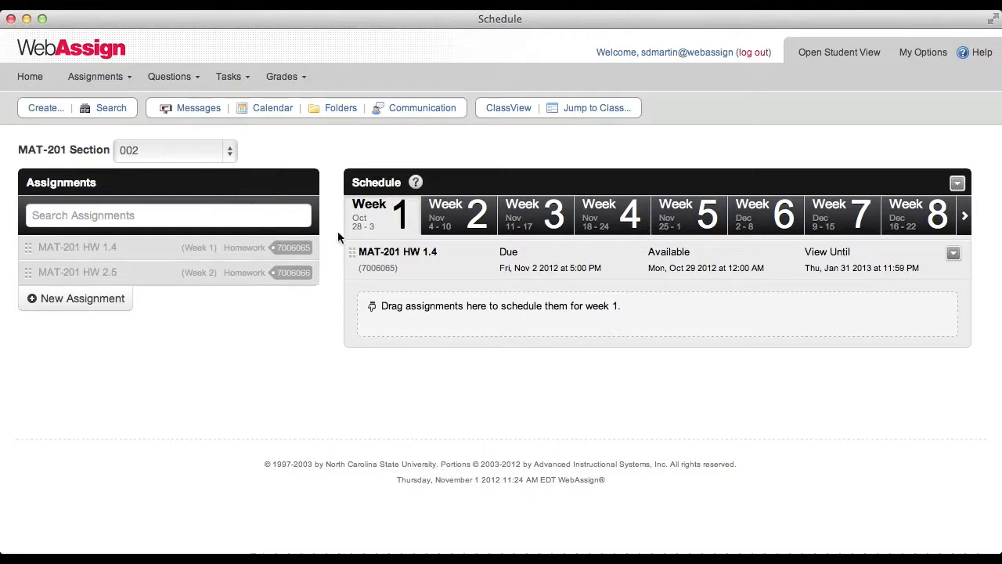
Step: Reschedule MAT-201 HW 2.5 in section 002 to week 3, due Friday, Nov 16 at 5:00 PM
{"action": "left_click", "coordinate": [463, 223]}
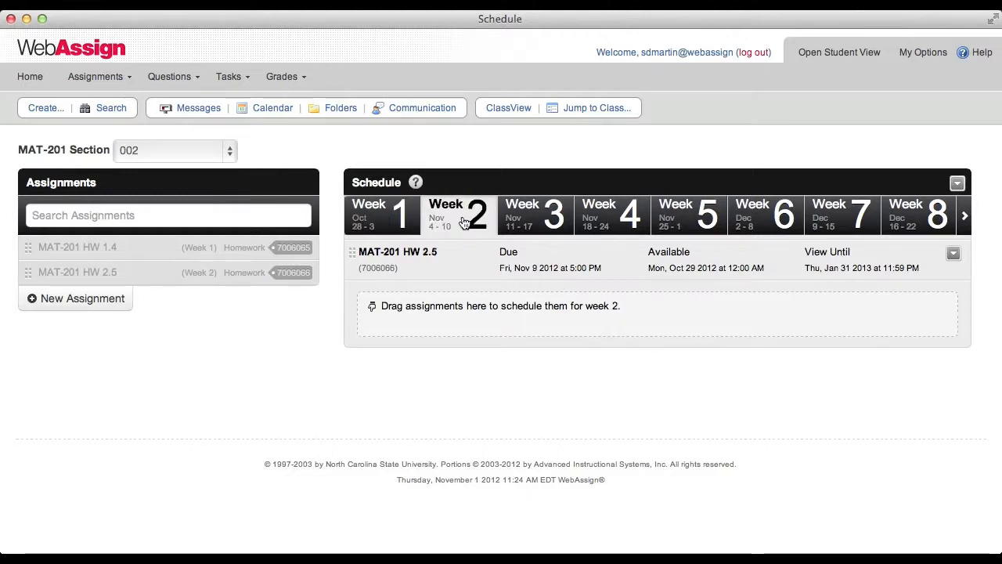
{"action": "left_click", "coordinate": [393, 220]}
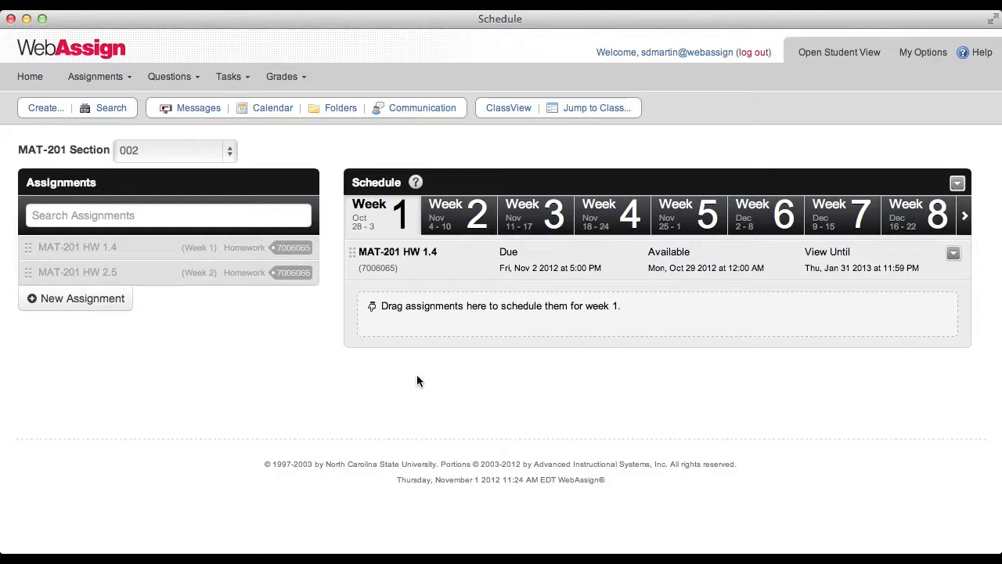
{"action": "left_click", "coordinate": [457, 222]}
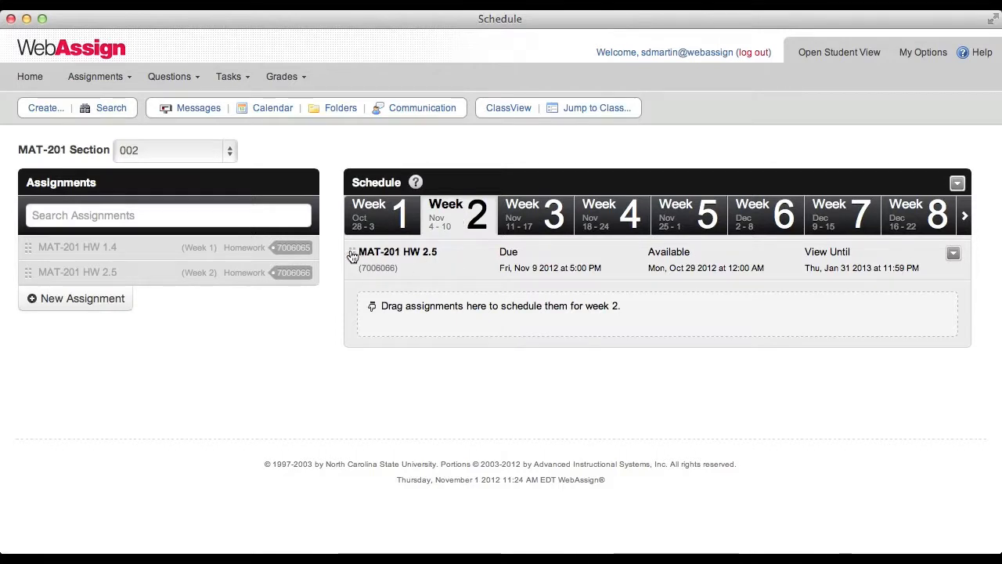
{"action": "left_click_drag", "start_coordinate": [352, 256], "coordinate": [538, 220]}
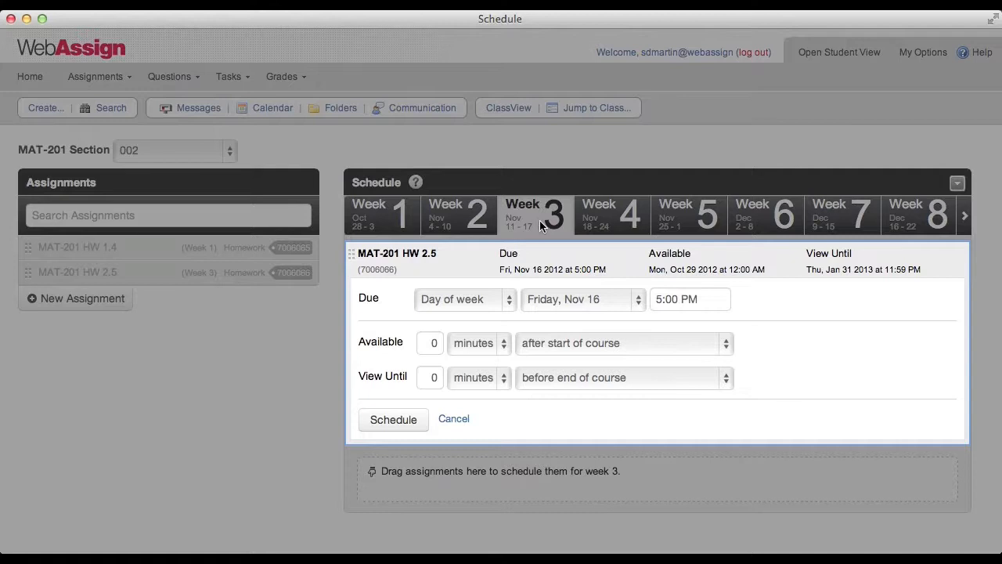
{"action": "left_click", "coordinate": [404, 421]}
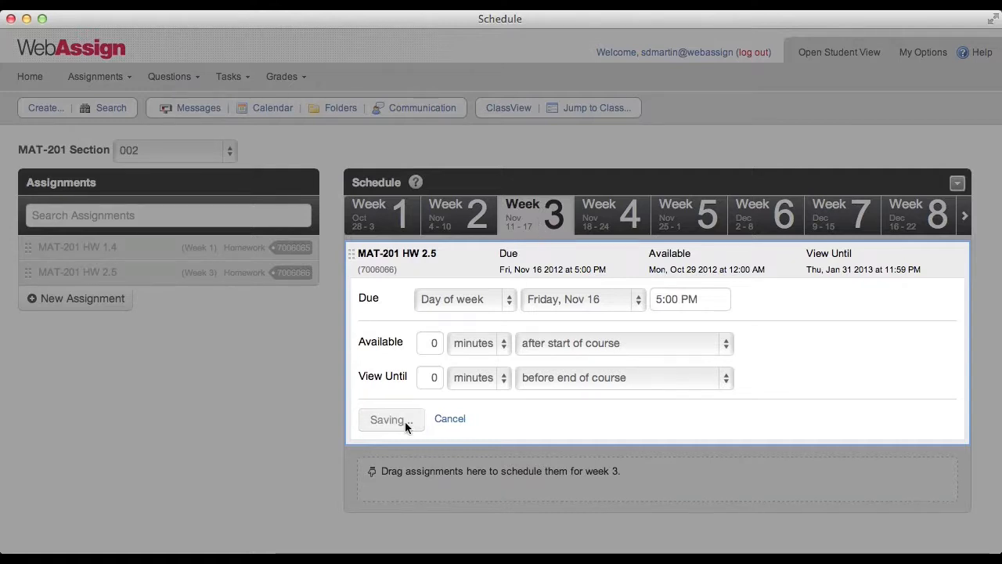
Step: Copy the week 3 scheduling of MAT-201 HW 2.5 to section 001
{"action": "left_click", "coordinate": [953, 253]}
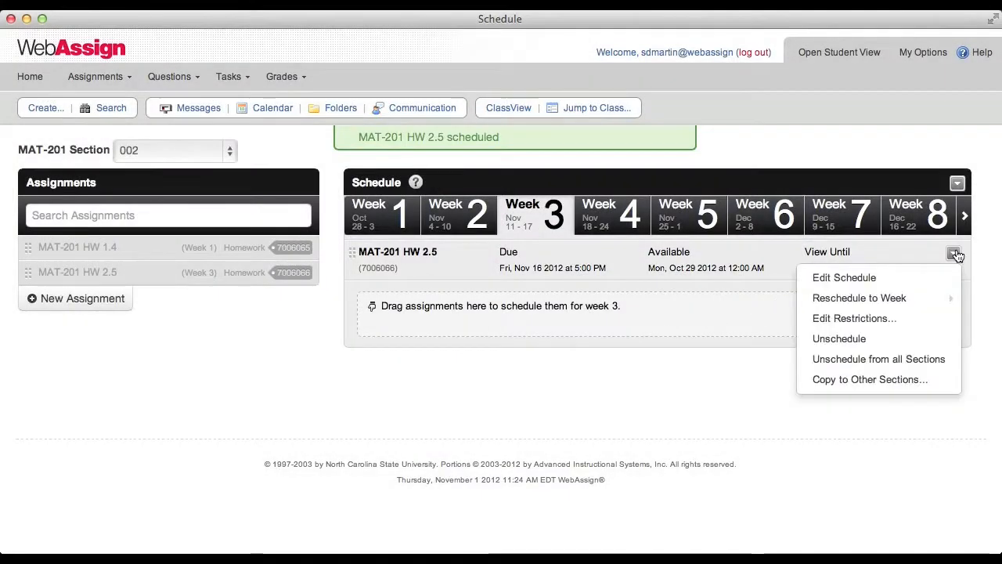
{"action": "left_click", "coordinate": [884, 380]}
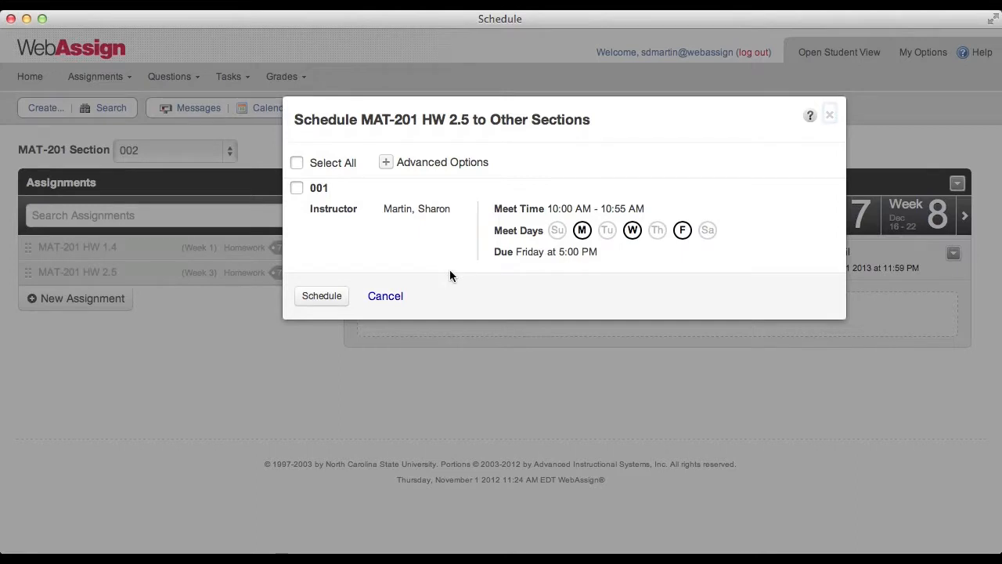
{"action": "left_click", "coordinate": [296, 188]}
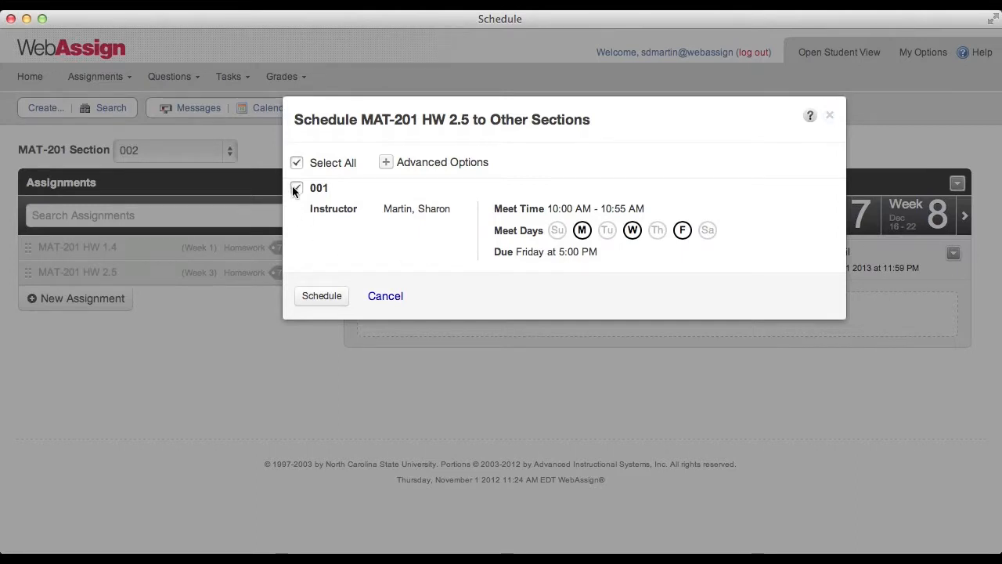
{"action": "left_click", "coordinate": [317, 302]}
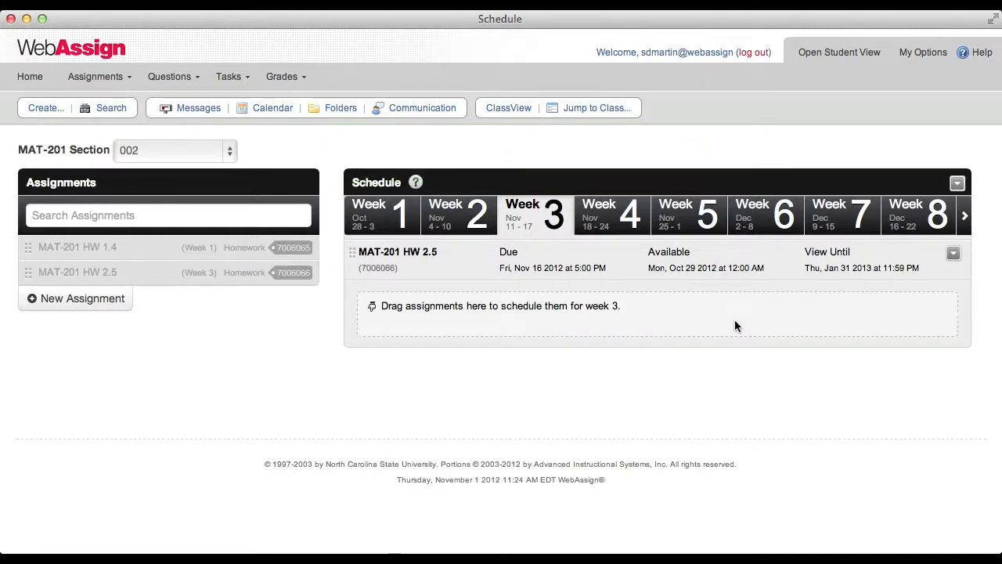
Step: Start copying the section 002 schedule to new sections, with a new copy of assignments created for each section
{"action": "left_click", "coordinate": [958, 185]}
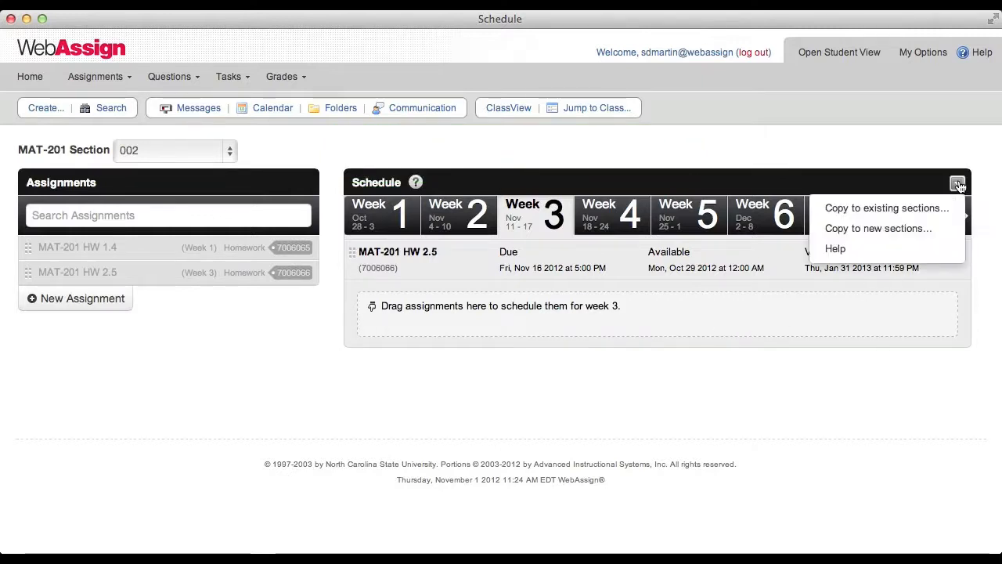
{"action": "left_click", "coordinate": [911, 233]}
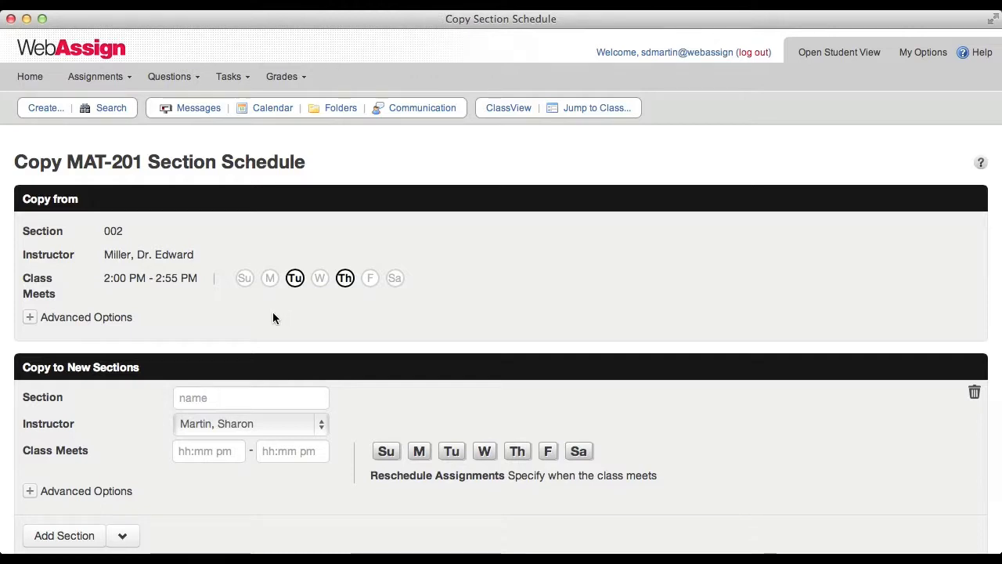
{"action": "left_click", "coordinate": [29, 317]}
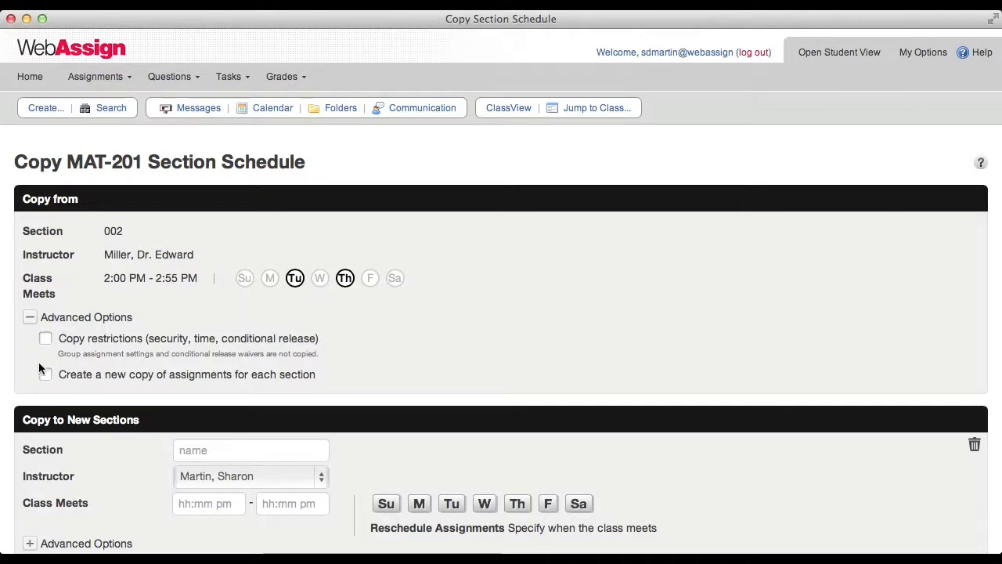
{"action": "left_click", "coordinate": [44, 373]}
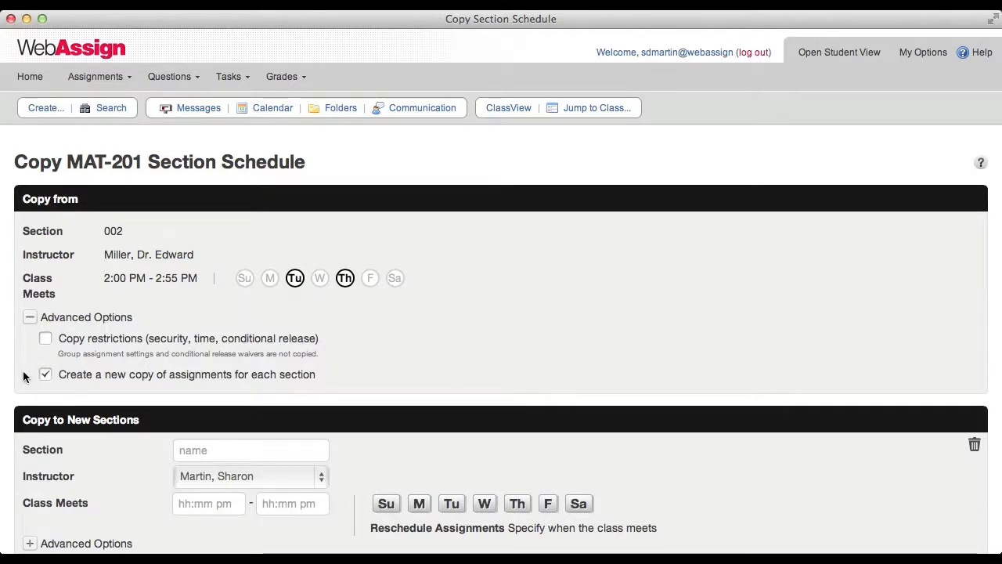
Step: Exclude additional instructor access and gradebook settings from what is copied to the new section
{"action": "scroll", "coordinate": [23, 370], "scroll_direction": "down", "scroll_amount": 5}
{"action": "scroll", "coordinate": [24, 371], "scroll_direction": "down", "scroll_amount": 2}
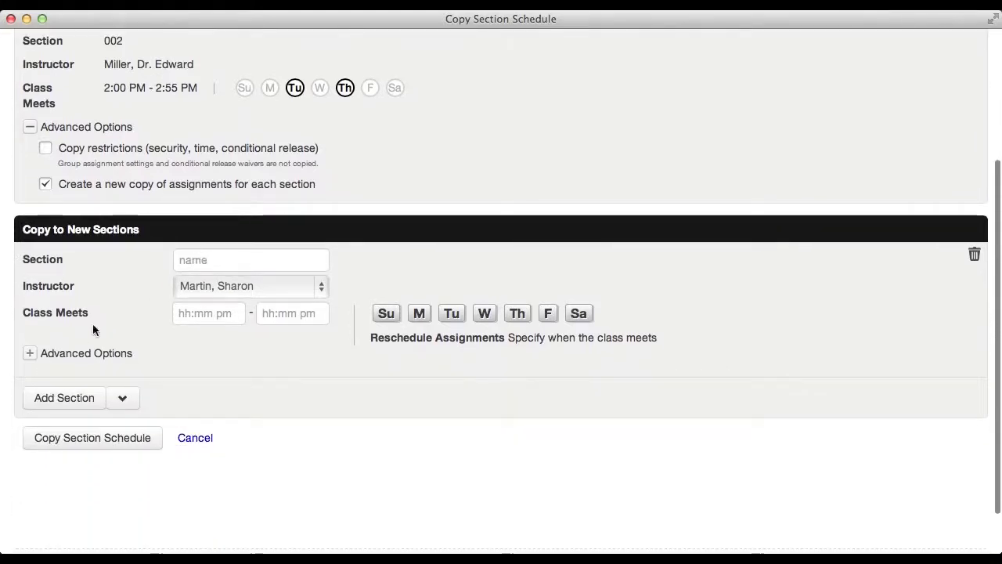
{"action": "left_click", "coordinate": [29, 353]}
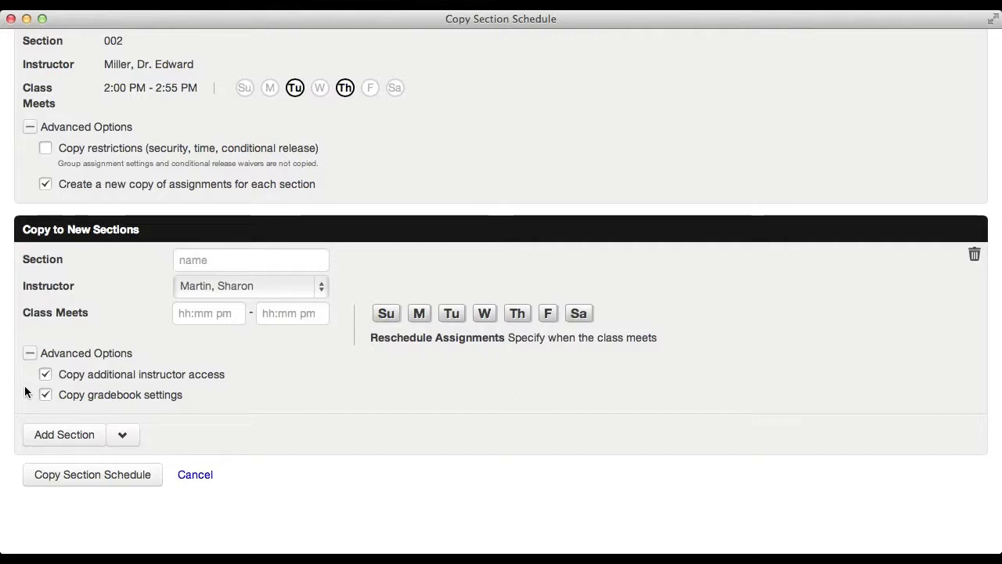
{"action": "left_click", "coordinate": [45, 374]}
{"action": "left_click", "coordinate": [45, 396]}
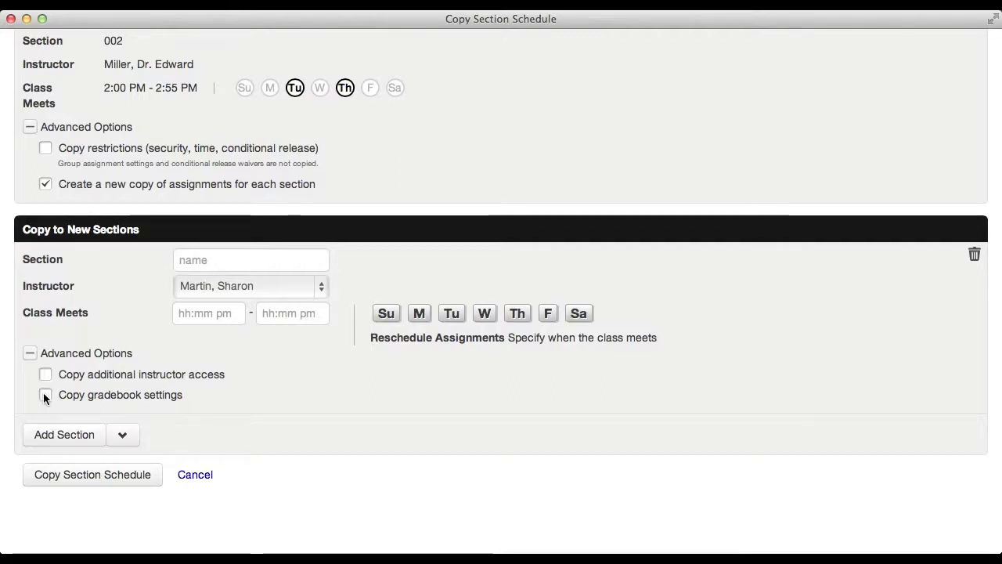